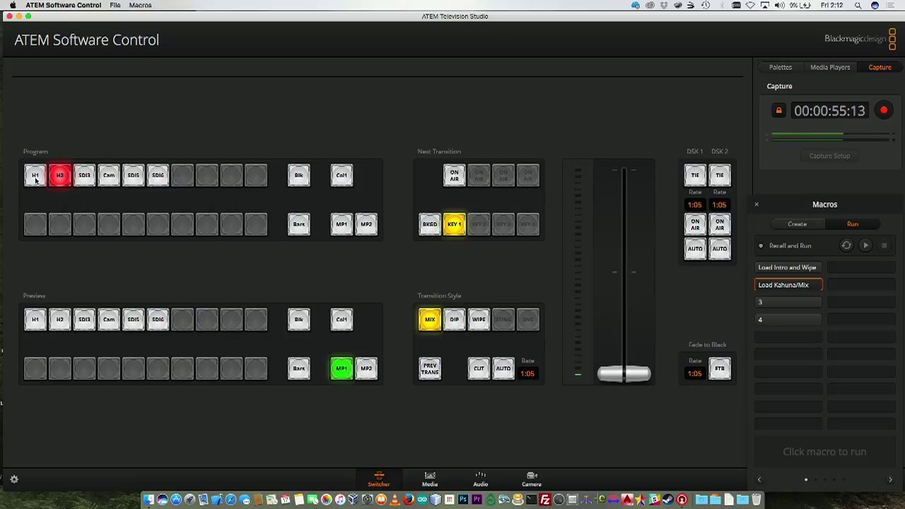
Switch program through H1, H2 and colour bars, ending with H2 live.
left_click(35, 176)
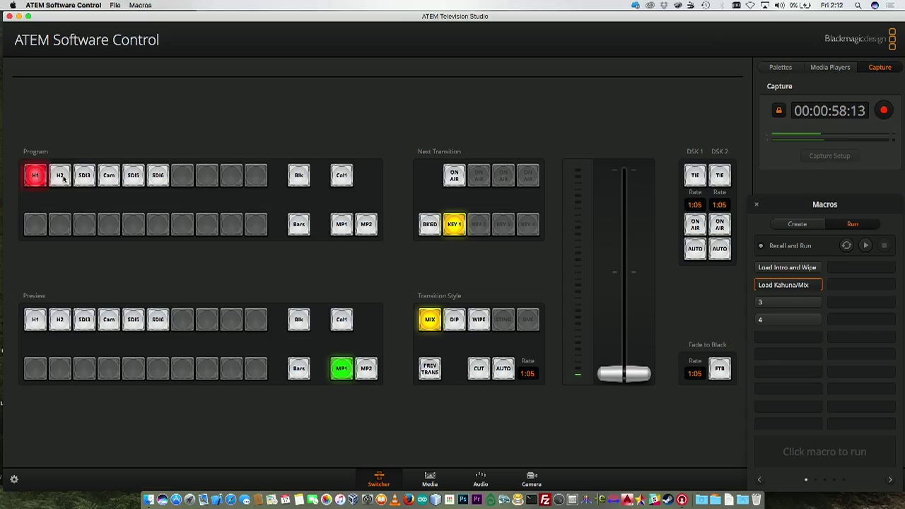
left_click(61, 177)
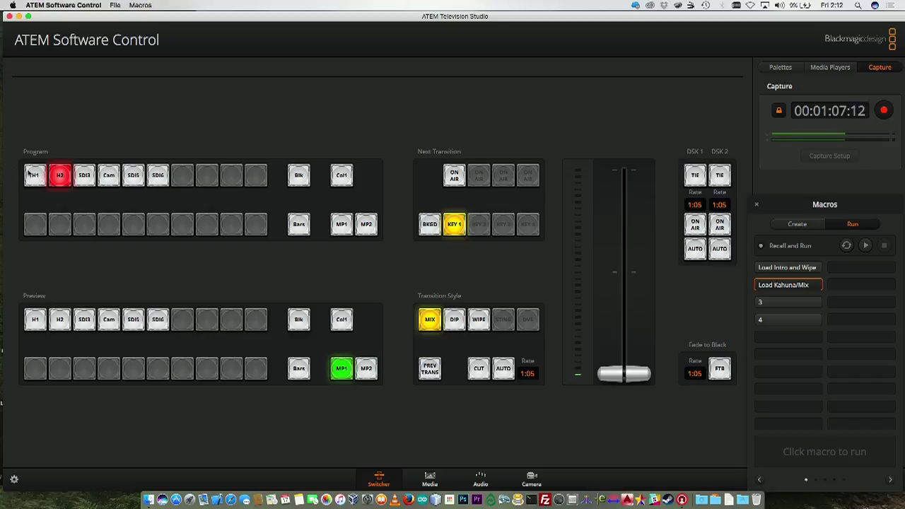
left_click(301, 225)
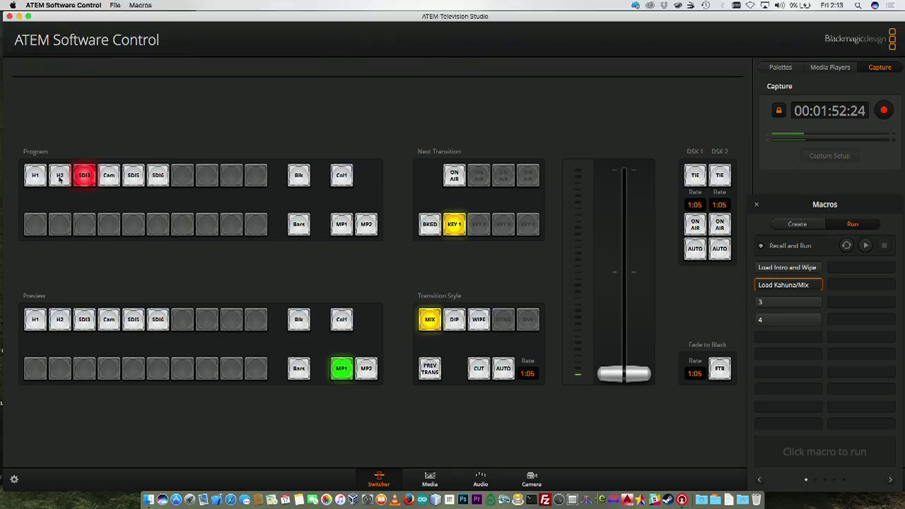
left_click(60, 177)
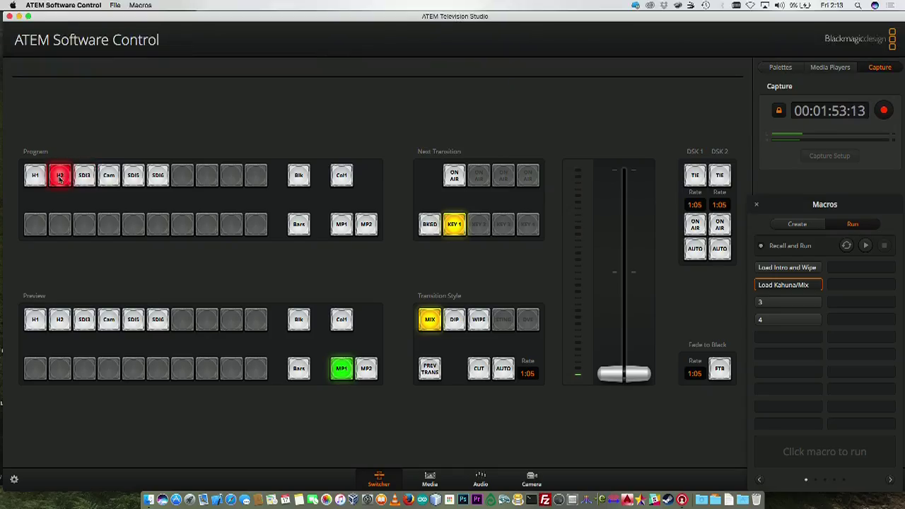
Cue H1, then H2, then SDI3 on the preview bus.
left_click(34, 320)
left_click(70, 323)
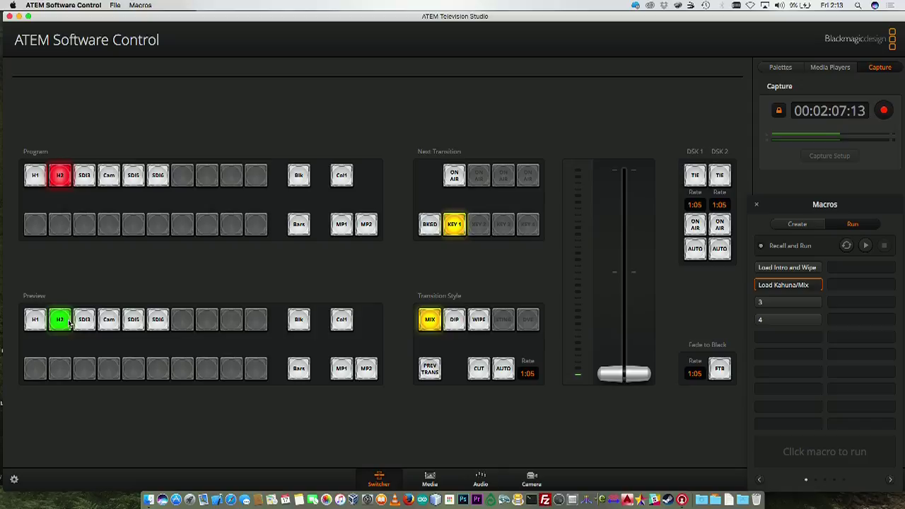
left_click(91, 324)
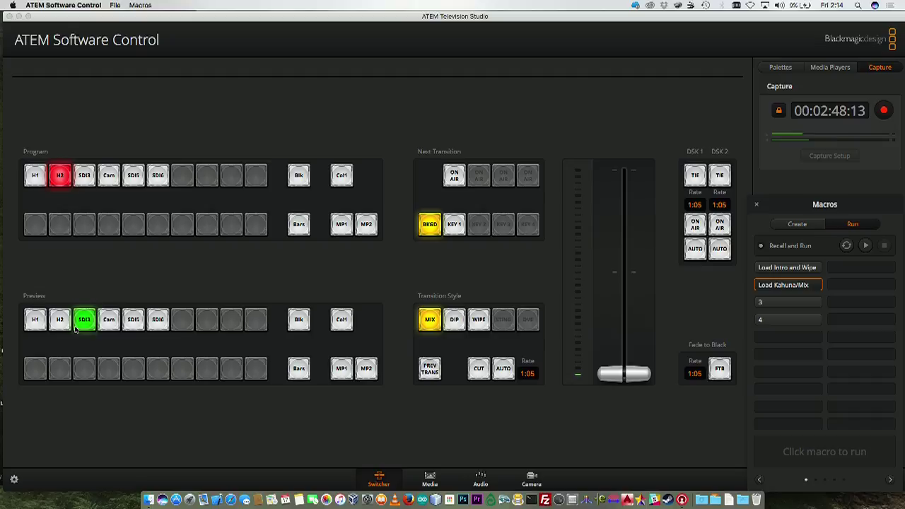
Cue H2 on preview and mix it fully to program with the T-bar.
left_click(60, 320)
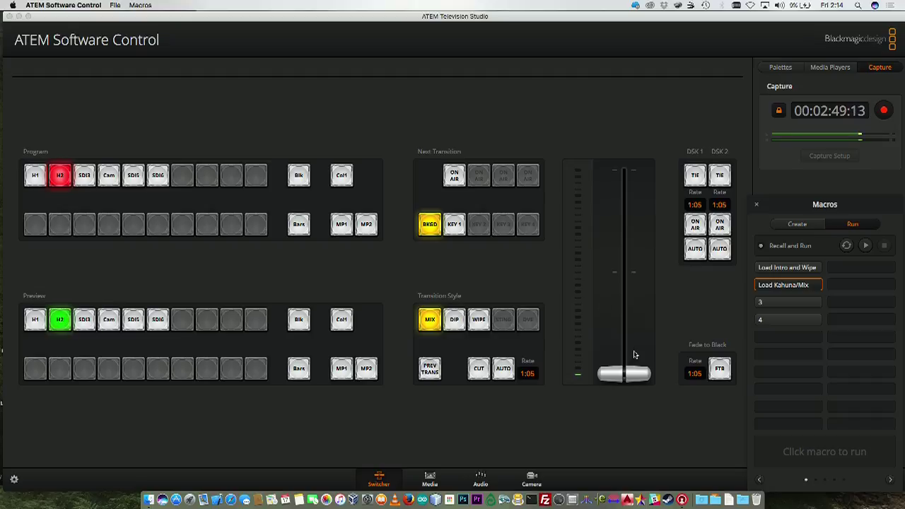
left_click_drag(633, 370, 638, 158)
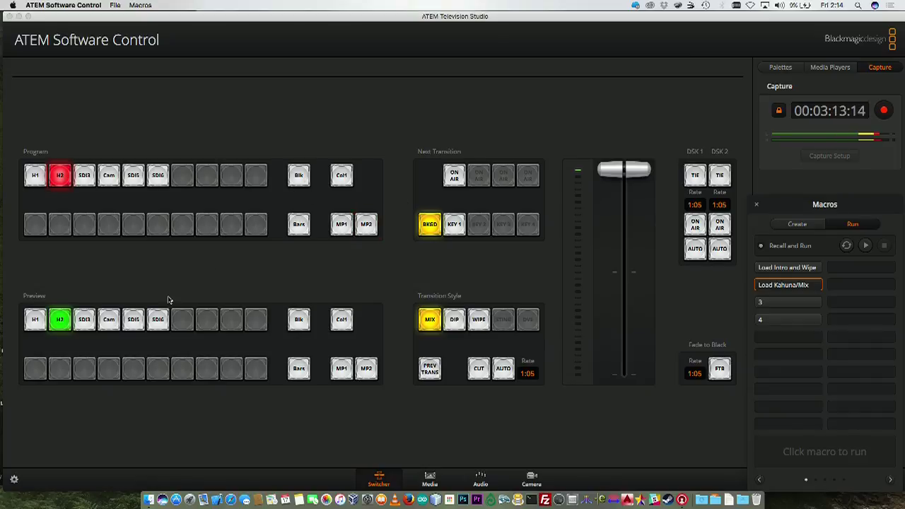
Step preview through H1, H2, Cam, SDI5 and SDI6, finishing with SDI3 cued.
left_click(86, 330)
left_click(68, 328)
left_click(43, 326)
left_click(60, 322)
left_click(107, 322)
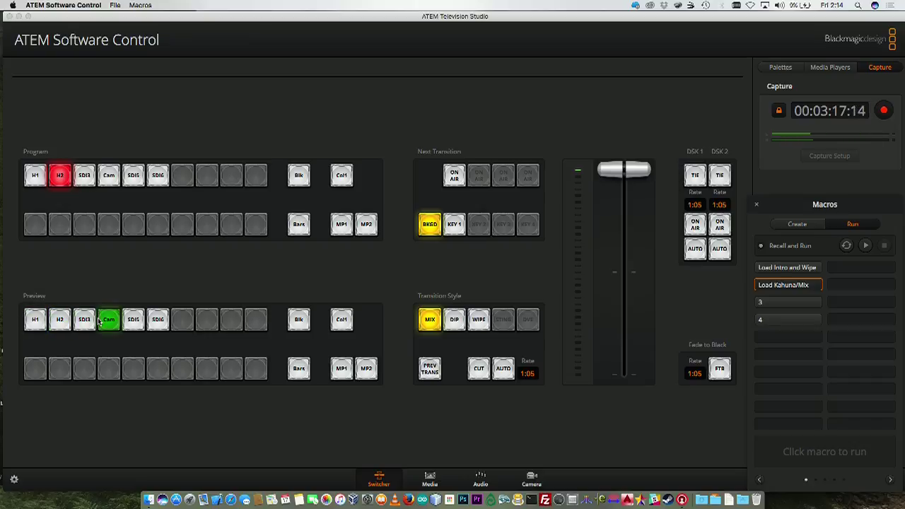
left_click(126, 322)
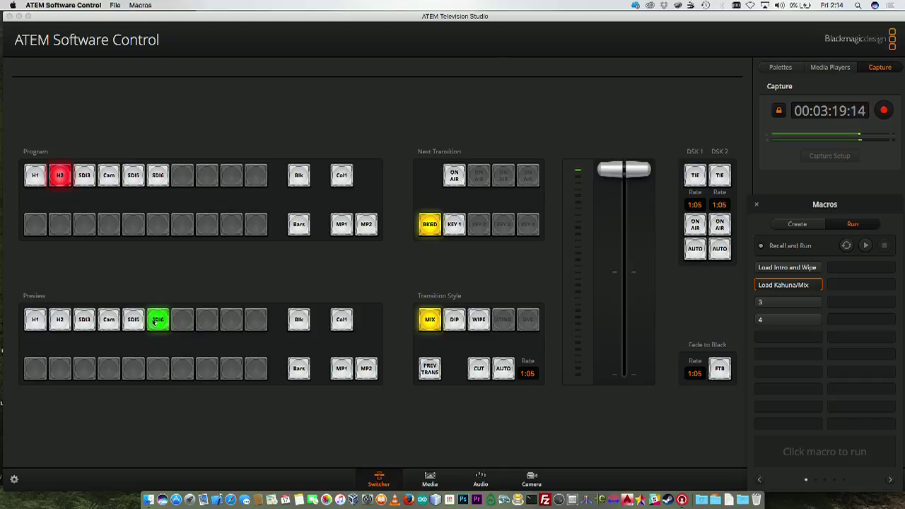
left_click(133, 323)
left_click(109, 324)
left_click(85, 325)
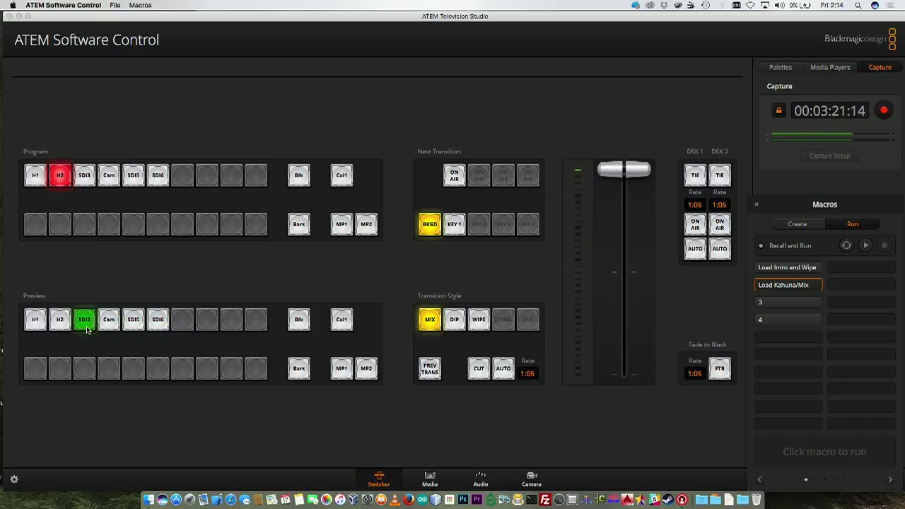
left_click(60, 327)
left_click(32, 326)
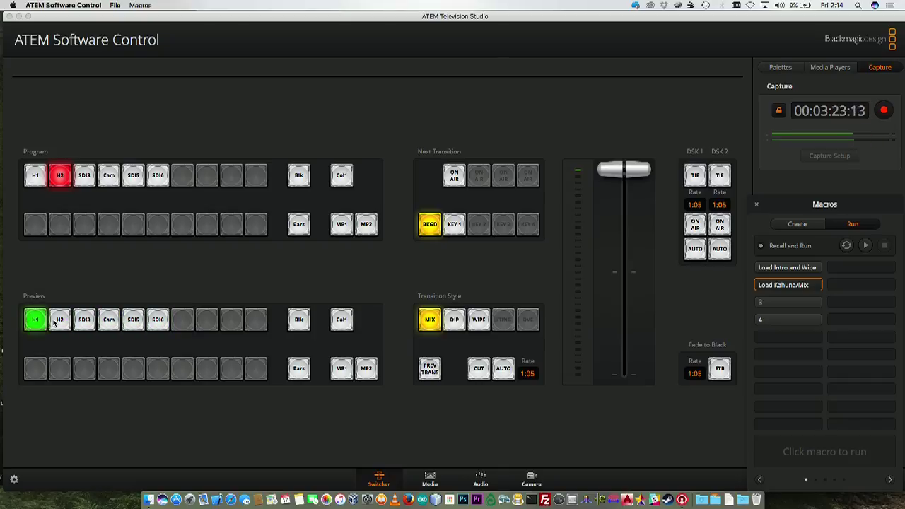
left_click(63, 324)
left_click(89, 323)
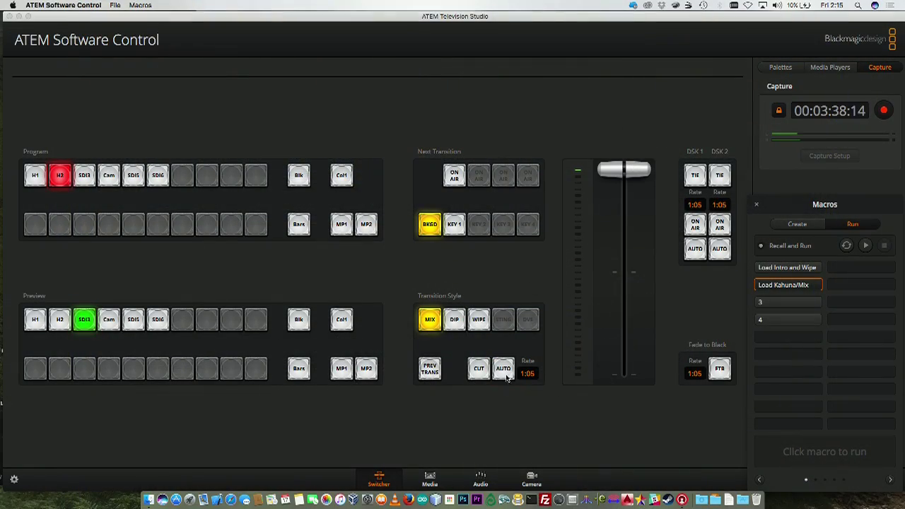
Run an auto mix to the camera shot, then add Key 1 to the next transition.
left_click(506, 375)
left_click(454, 226)
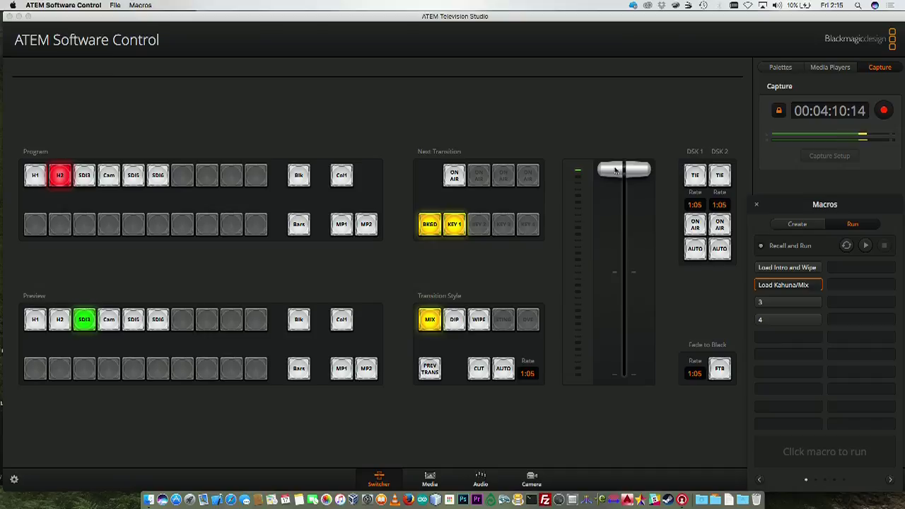
T-bar mix Key 1 and SDI3 on air, then remove Key 1 and mix the background.
left_click_drag(615, 170, 627, 137)
left_click_drag(624, 167, 634, 152)
left_click(455, 228)
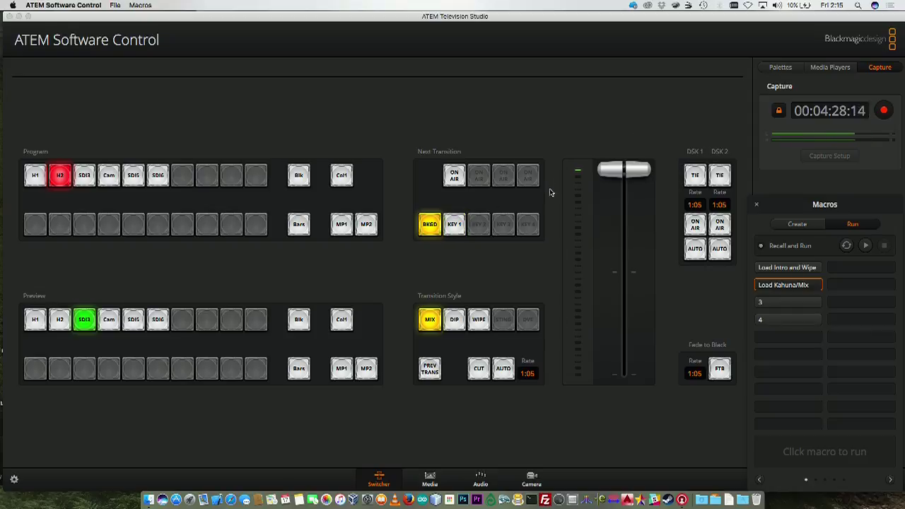
left_click_drag(613, 174, 603, 95)
left_click_drag(621, 192, 618, 137)
left_click_drag(626, 175, 631, 125)
Set the mix transition rate to 1:00 and run an auto mix at that speed.
left_click(534, 377)
key("Return")
left_click(503, 369)
Light KEY 1 alongside BKGD in Next Transition.
left_click(457, 226)
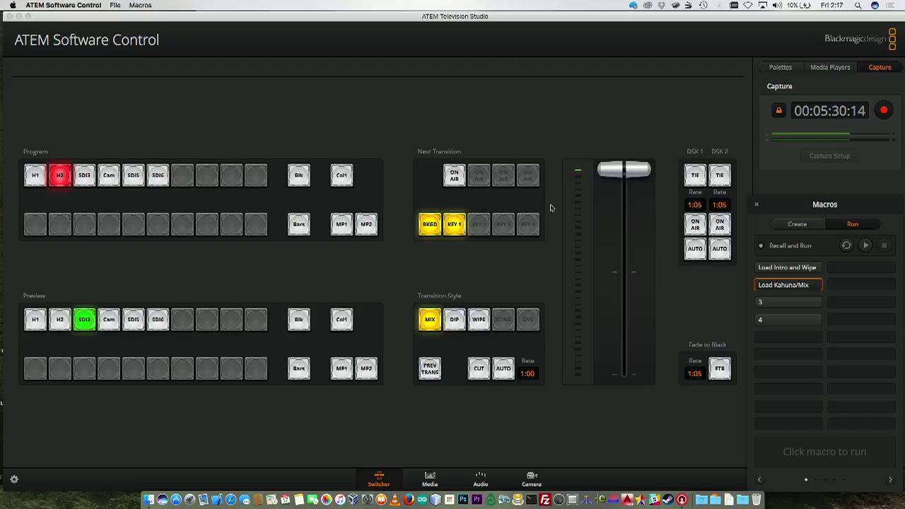